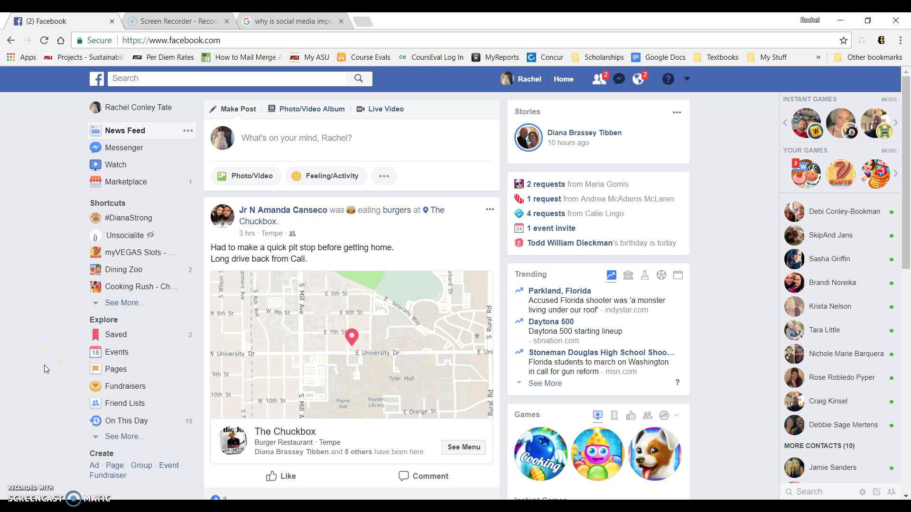
# From the Events page, expand Create Event and choose the private event option
pyautogui.click(117, 356)
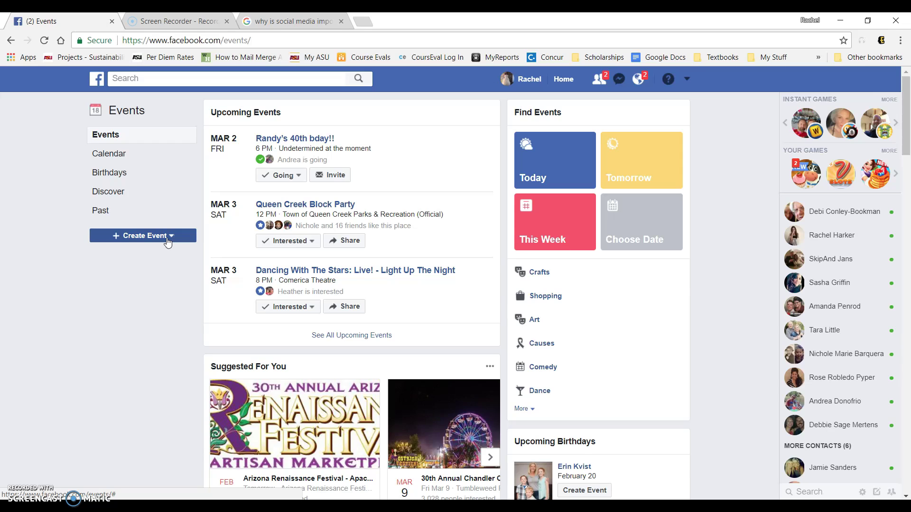
pyautogui.click(167, 242)
pyautogui.click(163, 265)
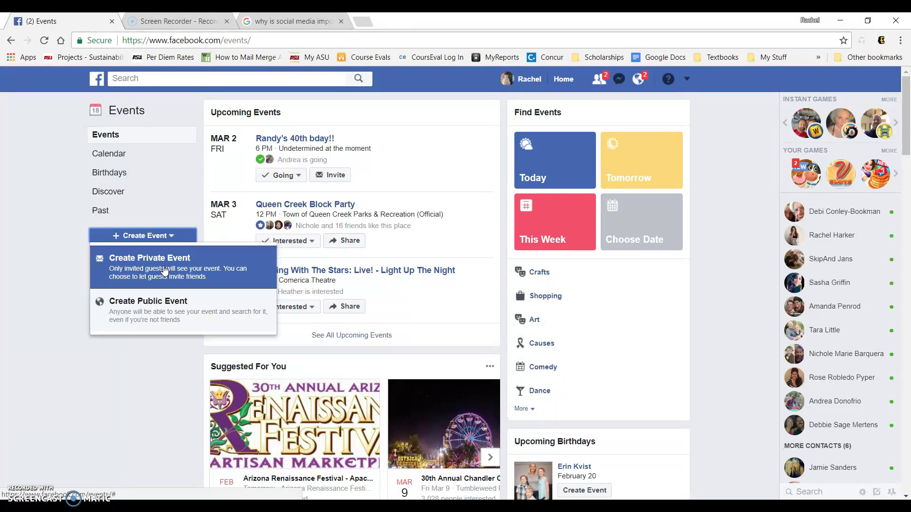
# Start a new private event, try the party theme cover, then remove it
pyautogui.click(164, 269)
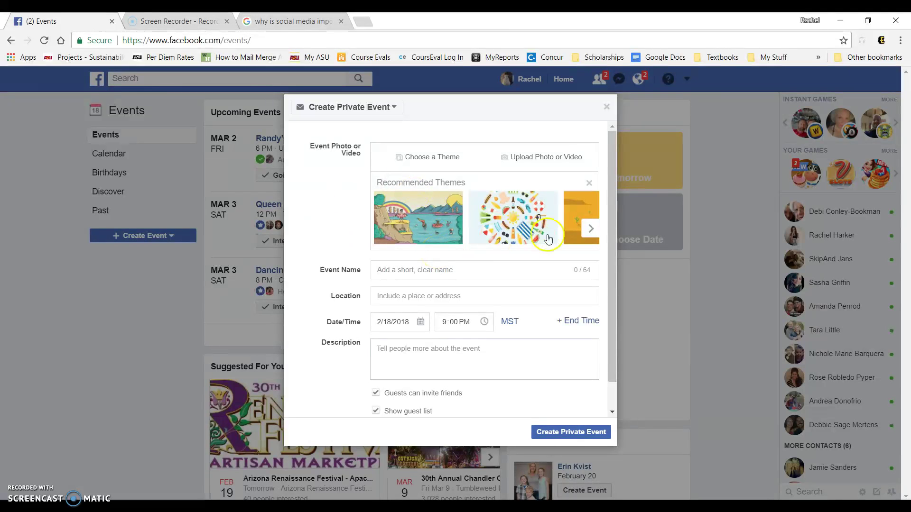
pyautogui.click(593, 230)
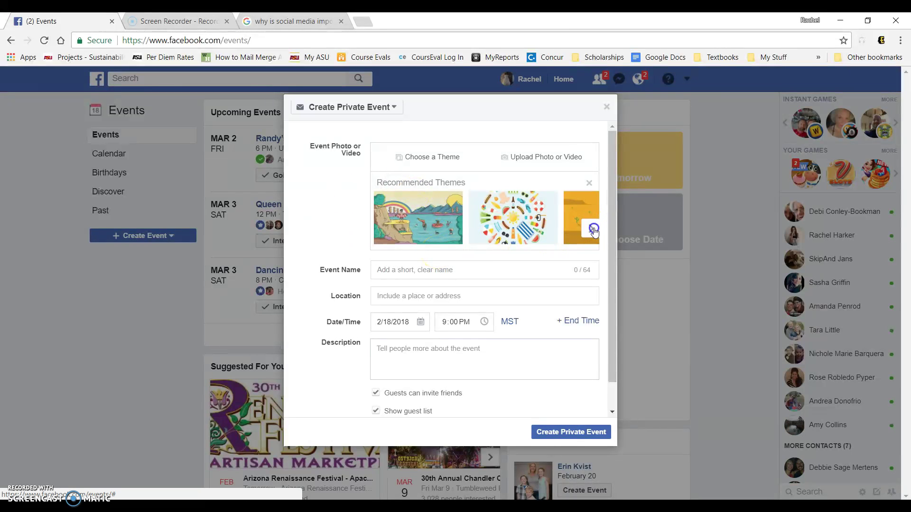
pyautogui.click(593, 230)
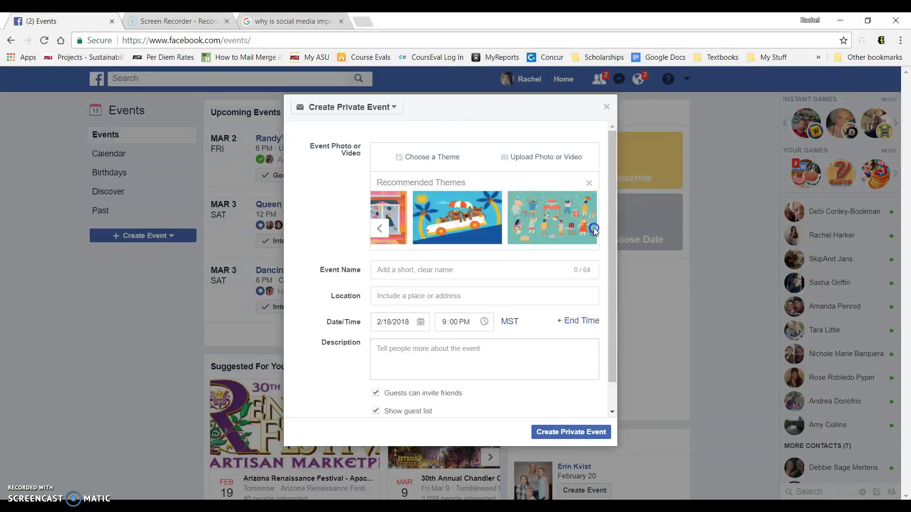
pyautogui.click(560, 218)
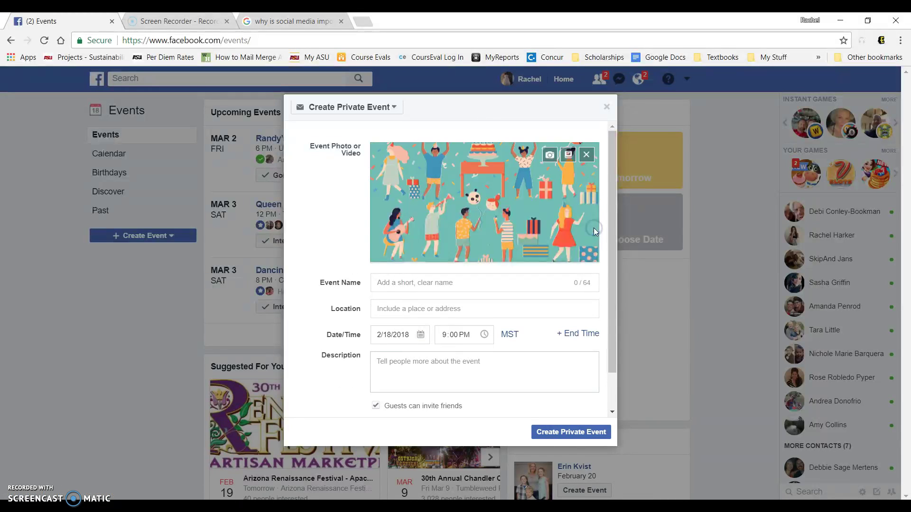
pyautogui.click(588, 157)
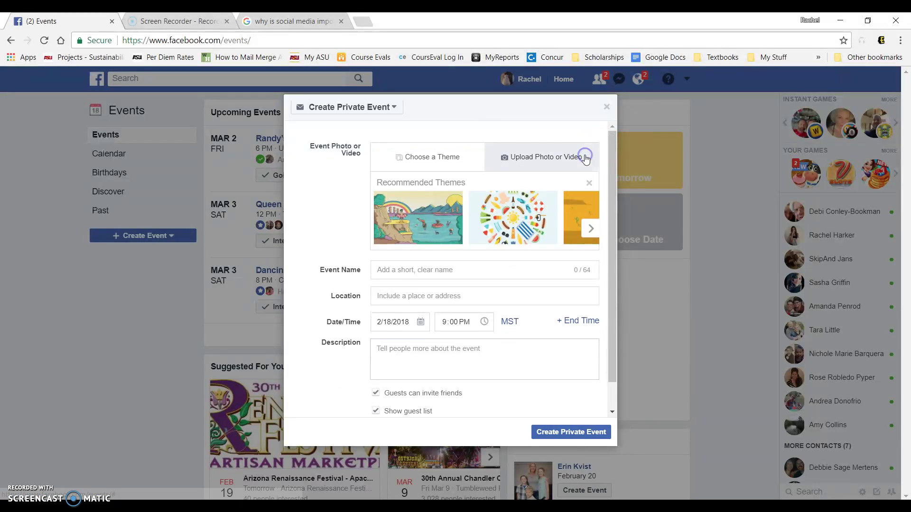
# Upload the 'for facebook' monkey image from Desktop as the cover and reposition it
pyautogui.click(532, 159)
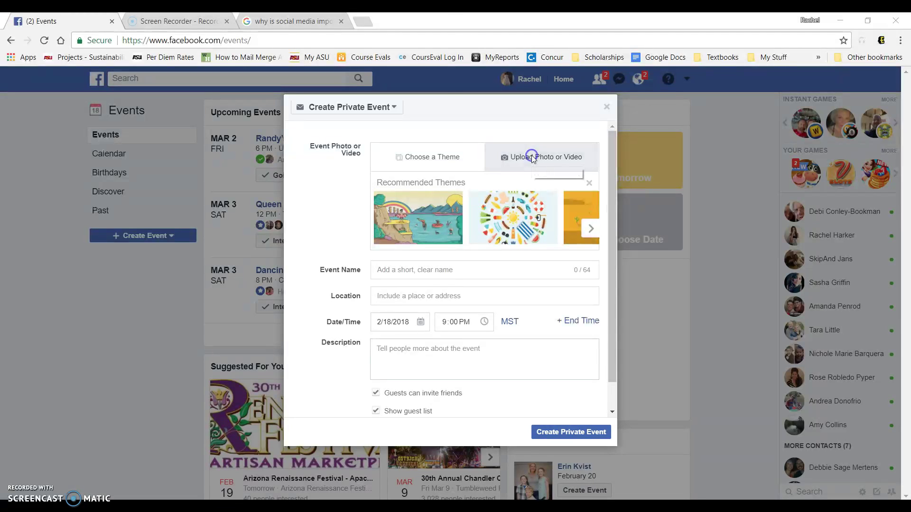
pyautogui.click(121, 109)
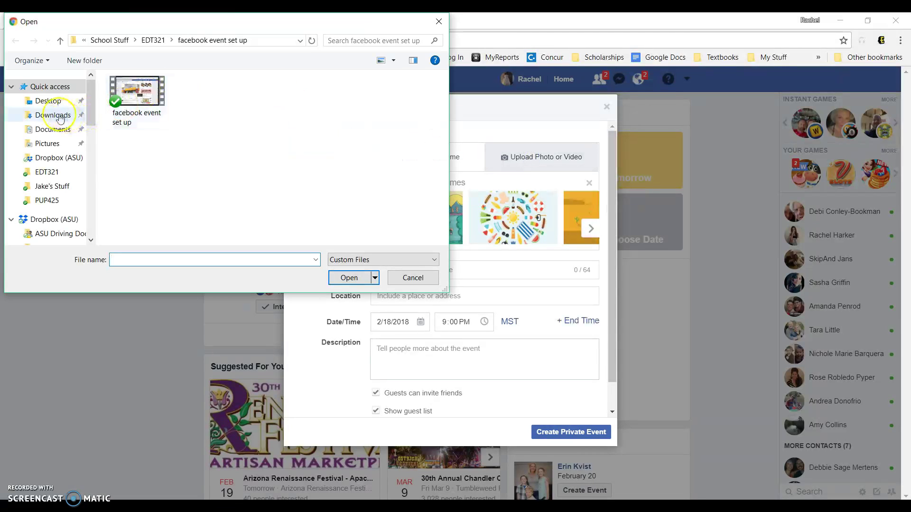
pyautogui.click(49, 102)
pyautogui.doubleClick(194, 109)
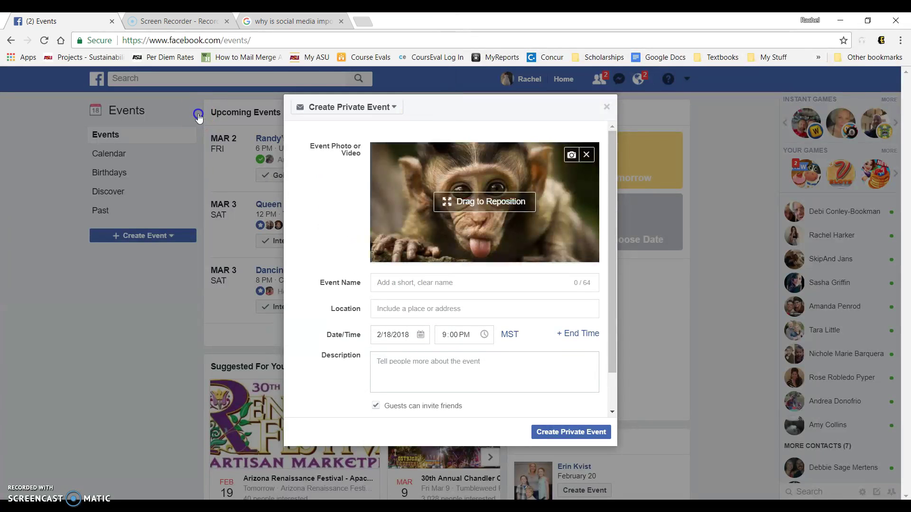
pyautogui.moveTo(544, 228)
pyautogui.mouseDown()
pyautogui.moveTo(539, 188)
pyautogui.moveTo(533, 236)
pyautogui.moveTo(530, 209)
pyautogui.moveTo(531, 217)
pyautogui.mouseUp()
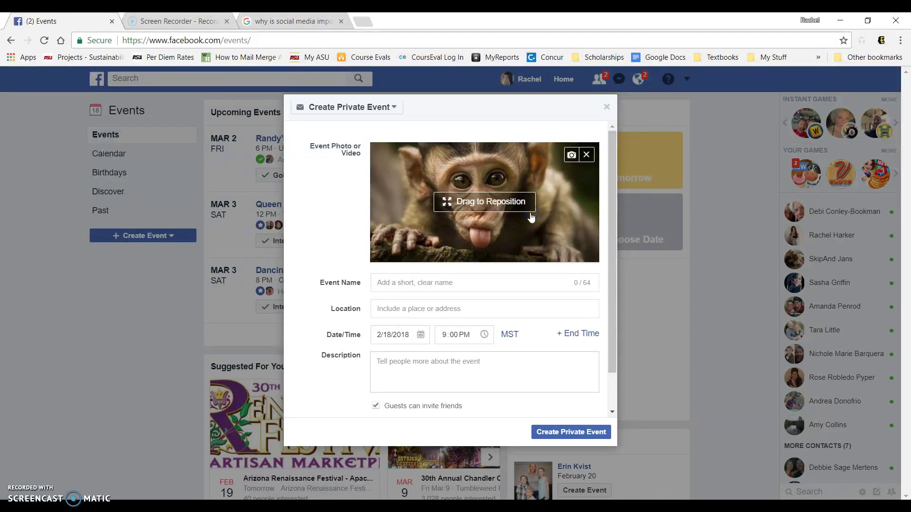
# Name the event 'Sustainability Party!' and set its location to 1001 S Forest Mall Tempe, Az 85287
pyautogui.click(437, 283)
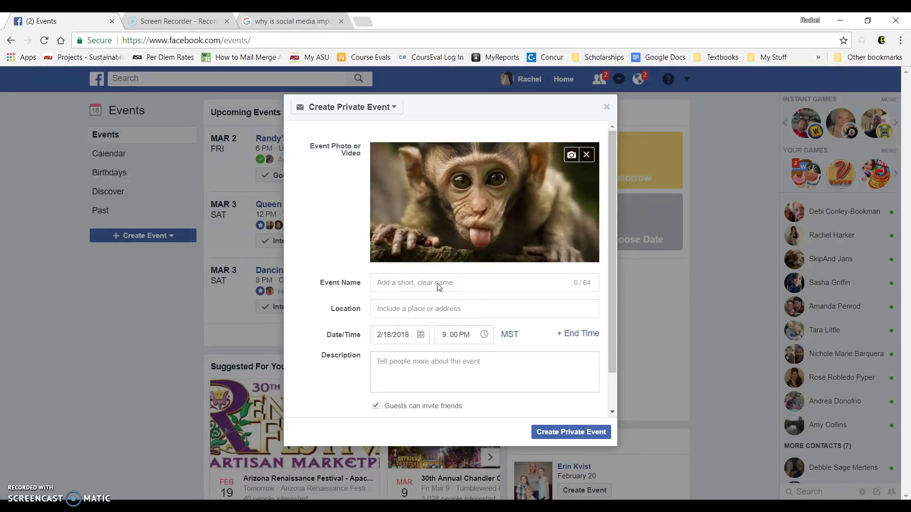
pyautogui.write('Sustainability Party!')
pyautogui.click(420, 311)
pyautogui.write('1001 S Fo')
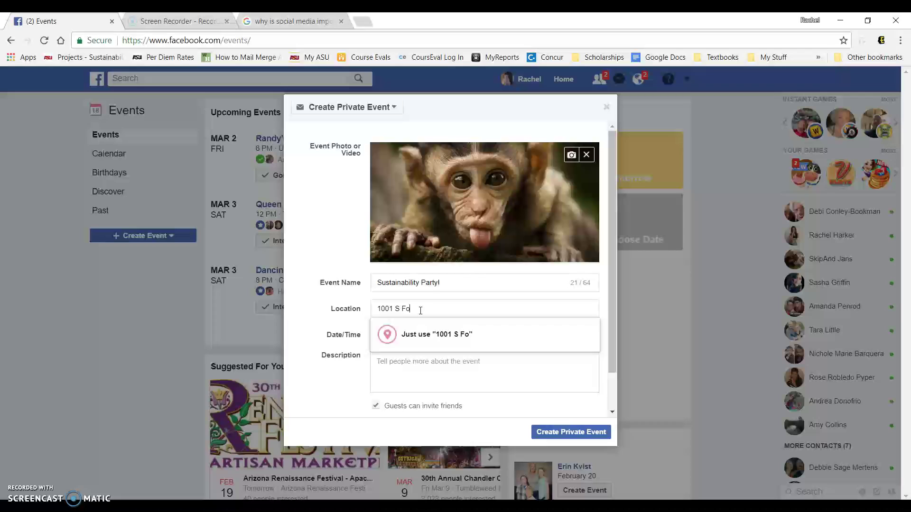
pyautogui.write('rest M')
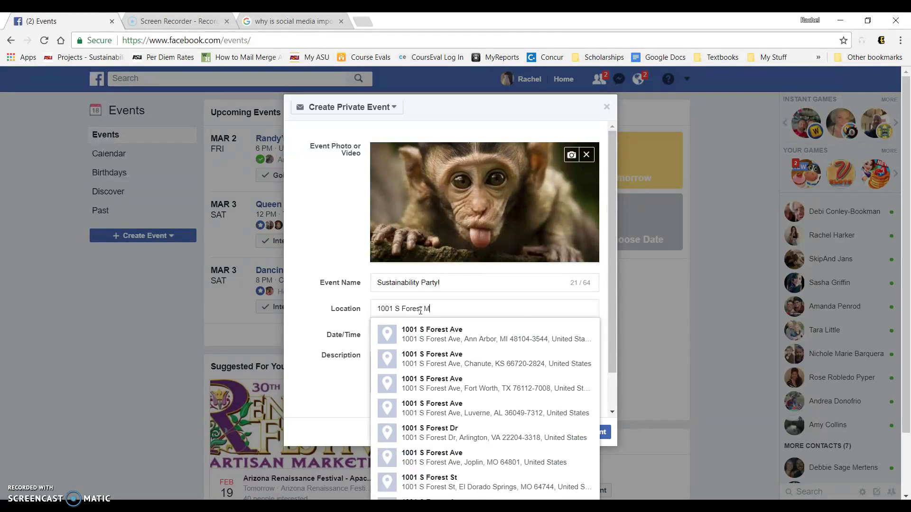
pyautogui.write('all Tempe, Az ')
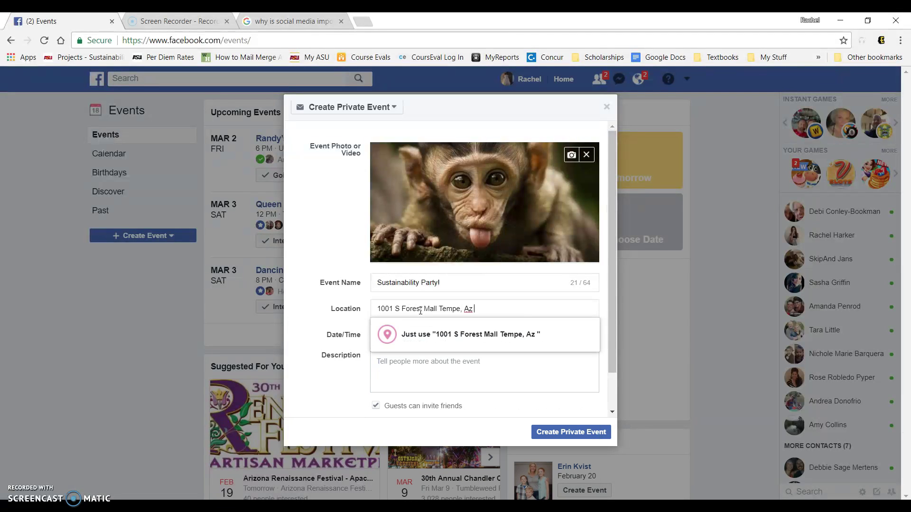
pyautogui.write('85287')
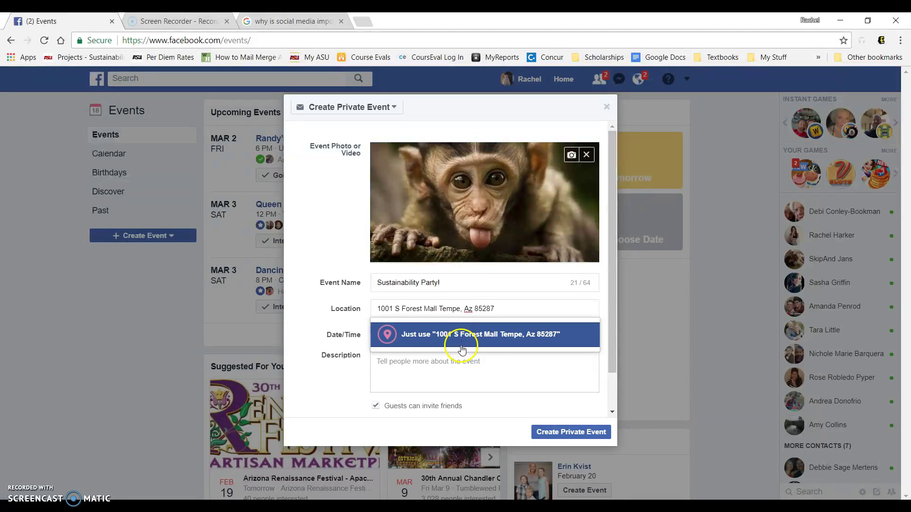
pyautogui.click(459, 345)
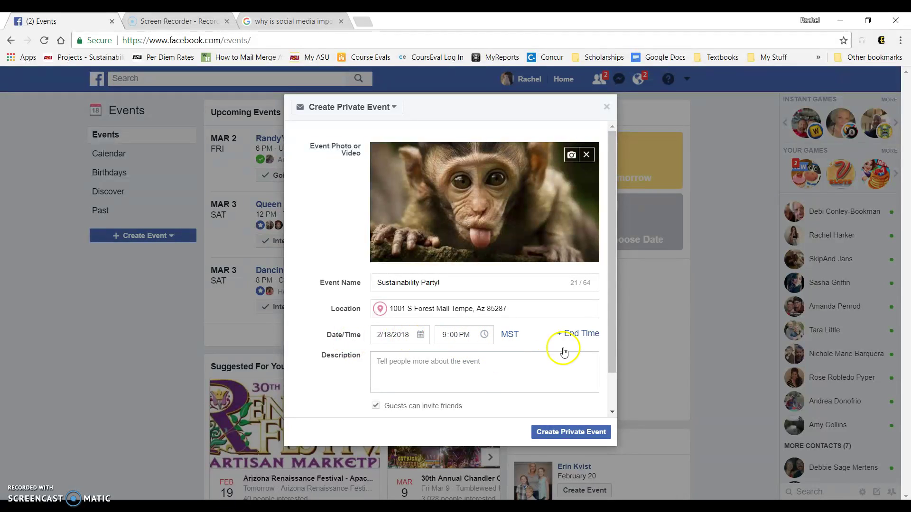
# Add a 12:00 AM end on 2/19/2018 and description 'BYOF', block guest invites, and create the event
pyautogui.click(577, 338)
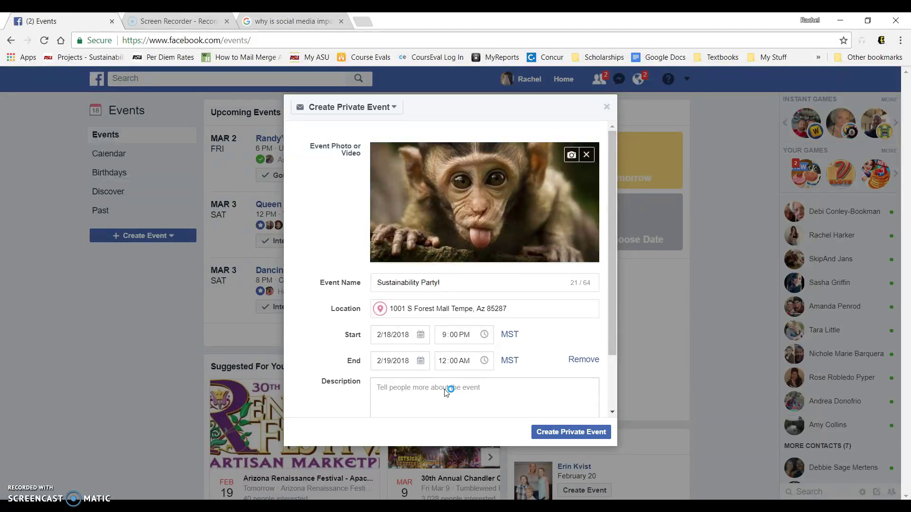
pyautogui.click(446, 389)
pyautogui.write('BYOF')
pyautogui.click(613, 412)
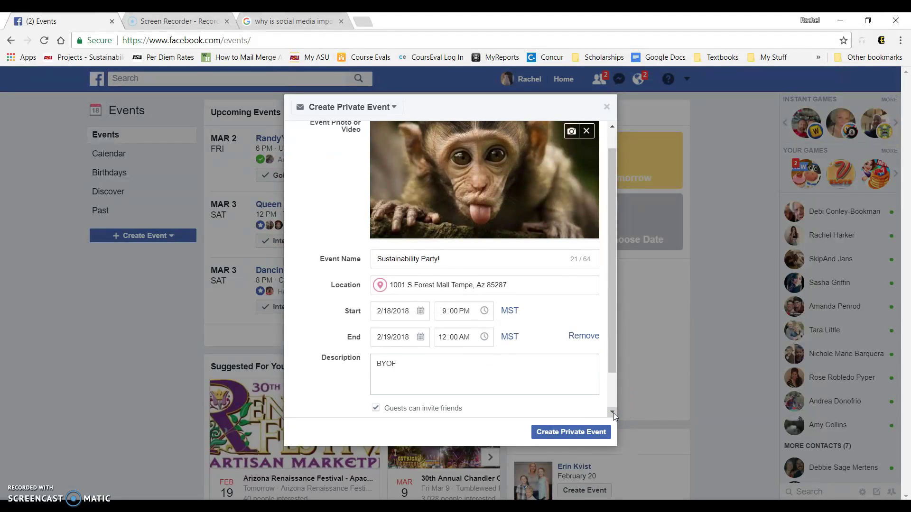
pyautogui.click(612, 413)
pyautogui.click(611, 413)
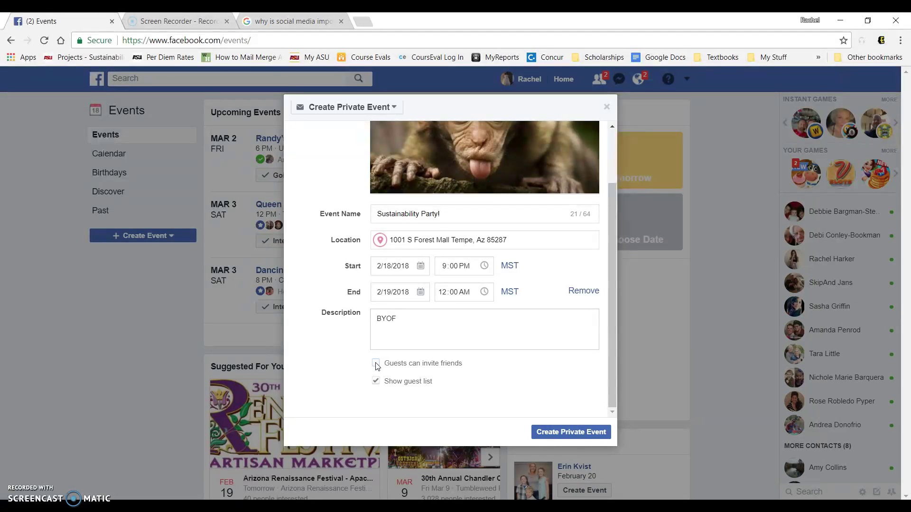
pyautogui.click(393, 383)
pyautogui.click(553, 433)
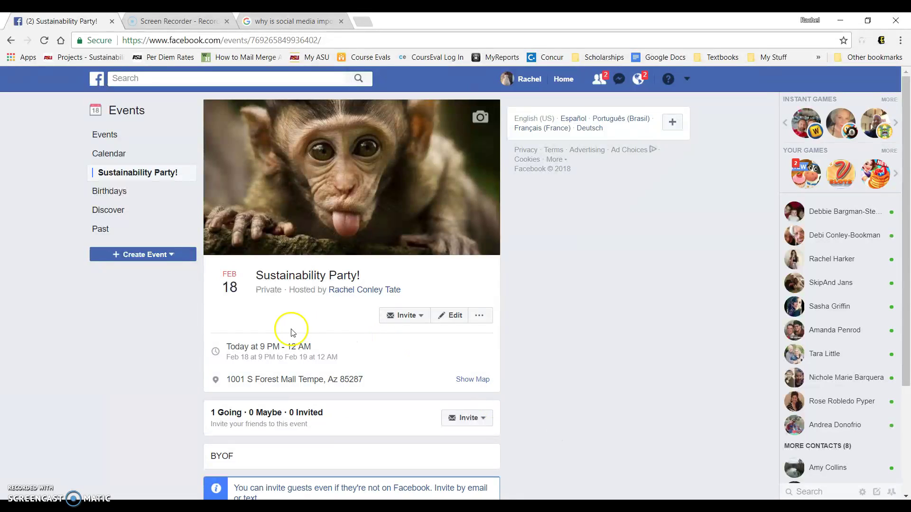
# Browse All Friends in the event's invite list, then cancel without inviting anyone
pyautogui.scroll(-3, 286, 331)
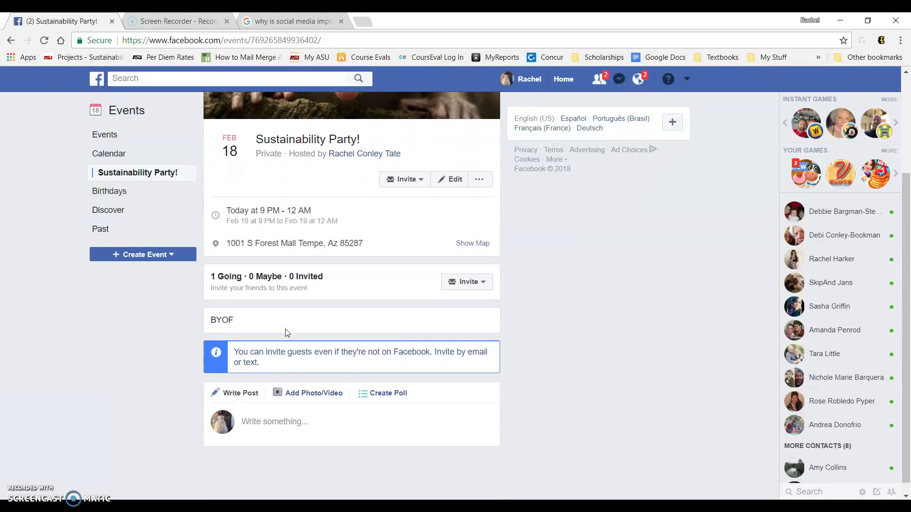
pyautogui.click(483, 274)
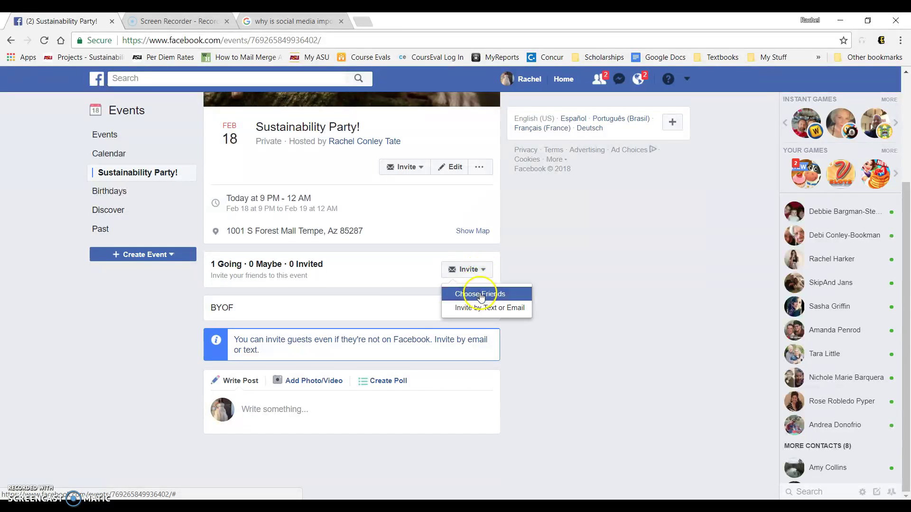
pyautogui.click(480, 296)
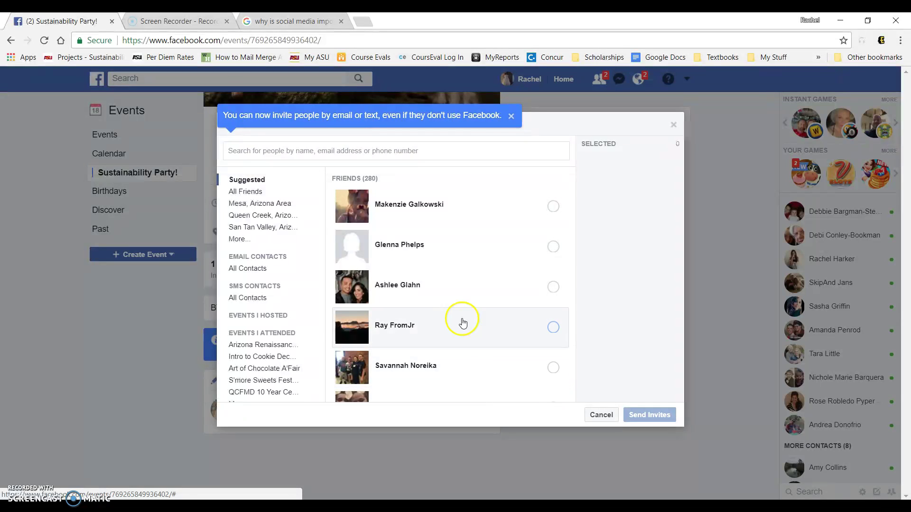
pyautogui.click(256, 191)
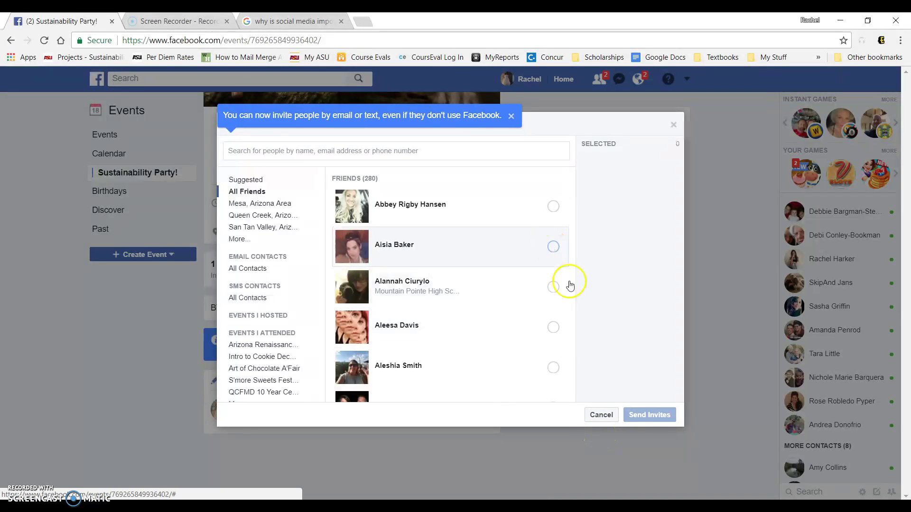
pyautogui.click(601, 415)
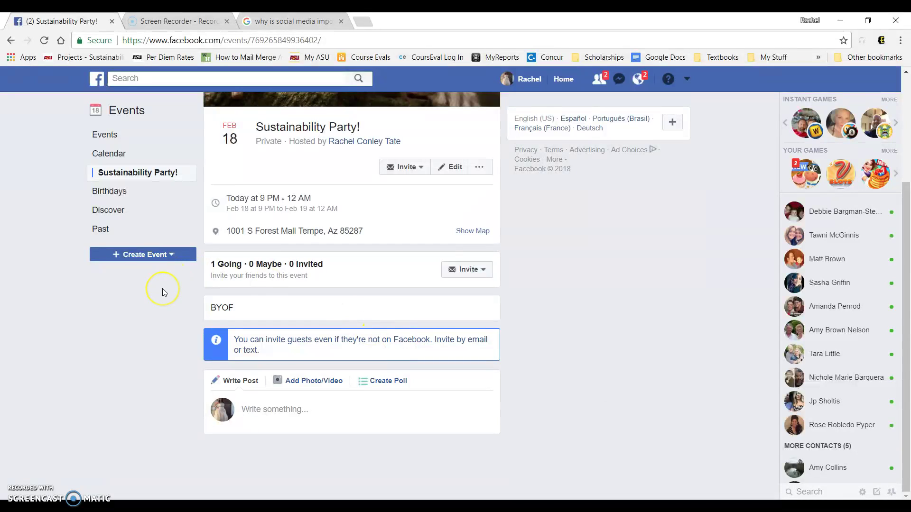
pyautogui.scroll(3, 162, 289)
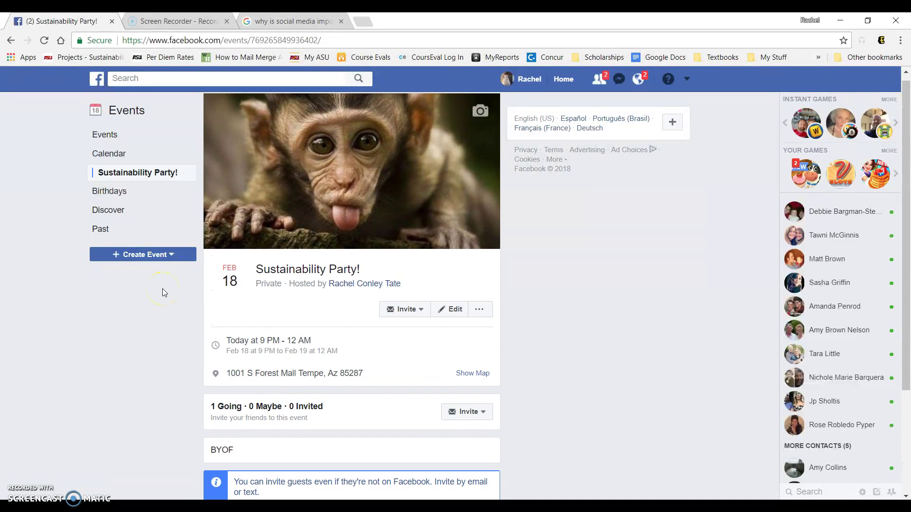
# Check the event in the Events list, the Calendar view and the Hosting tab
pyautogui.click(103, 137)
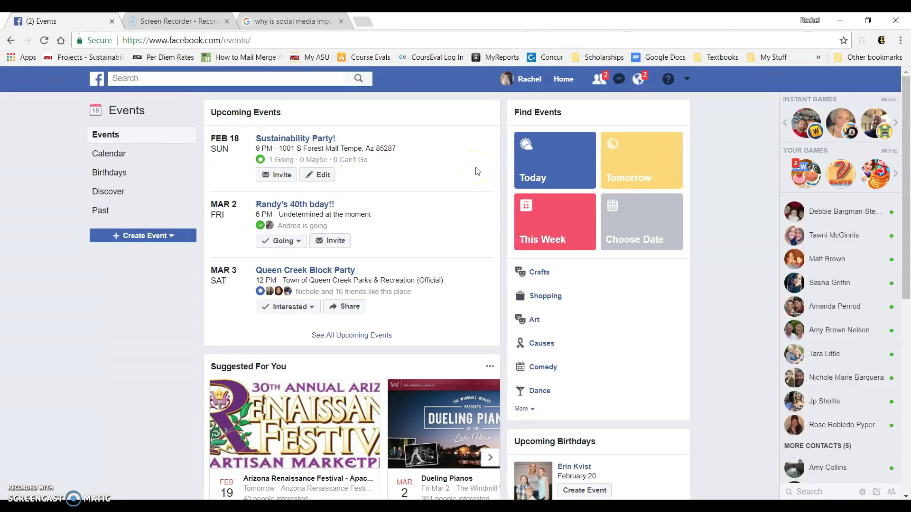
pyautogui.click(120, 157)
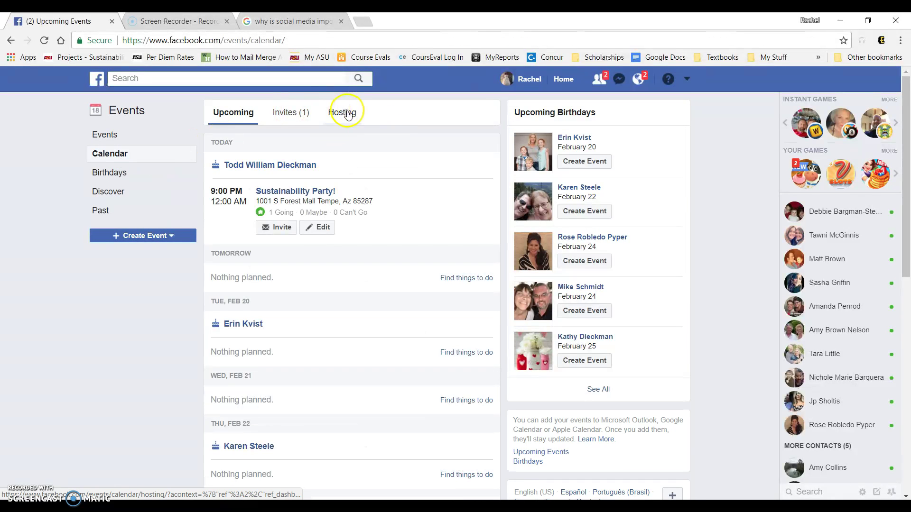
pyautogui.click(348, 115)
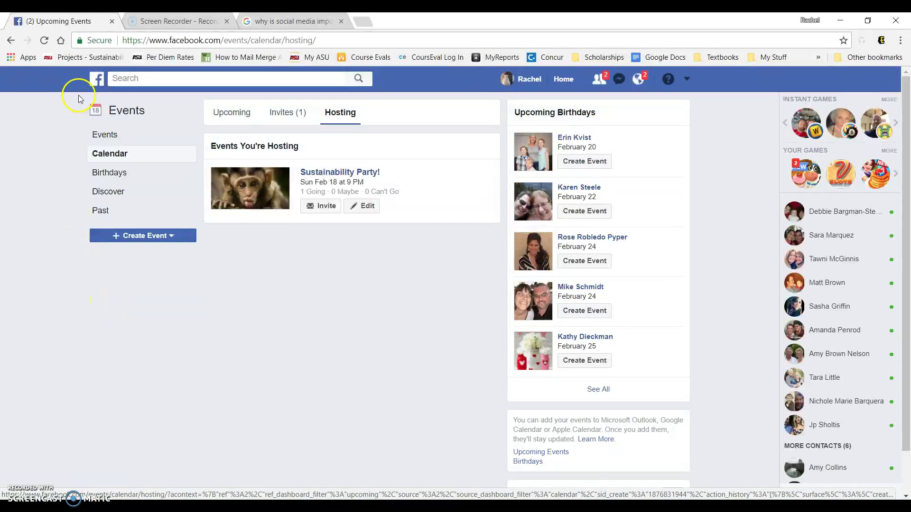
# Return to the Events overview from the home feed to see Sustainability Party! listed first
pyautogui.click(96, 81)
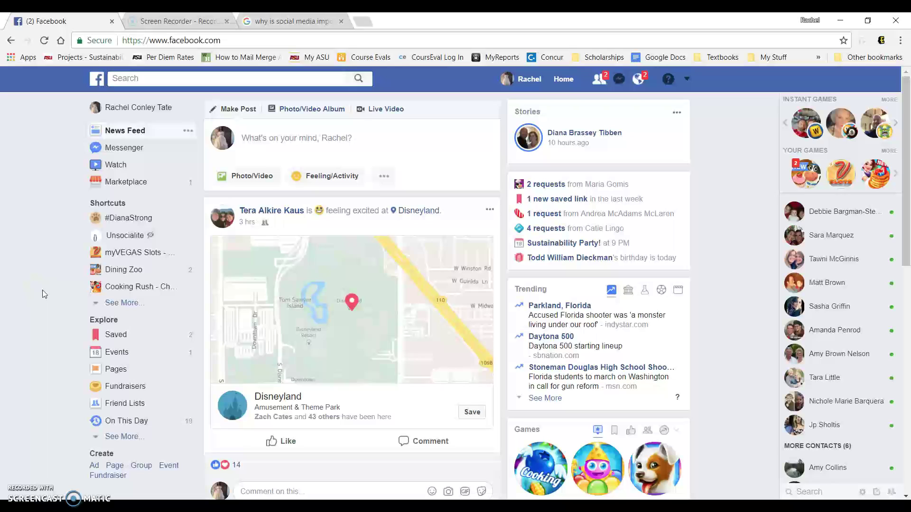
pyautogui.click(121, 355)
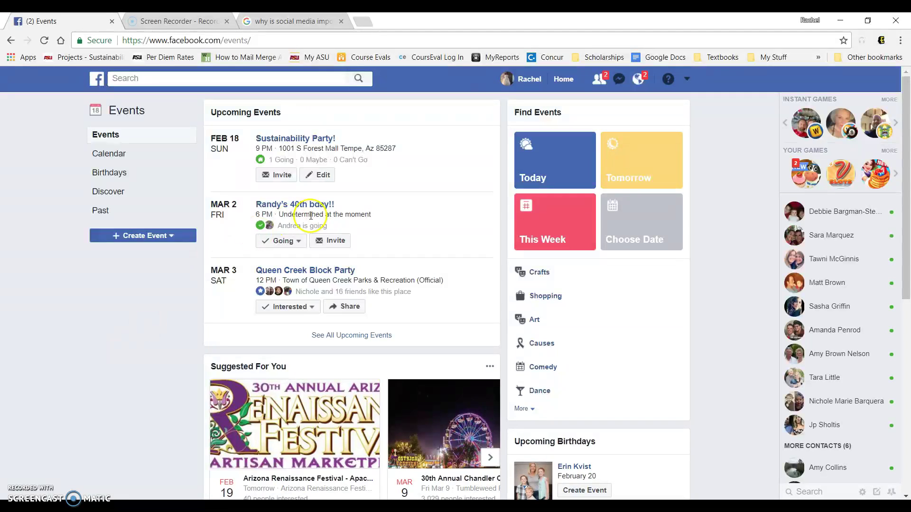
pyautogui.click(304, 179)
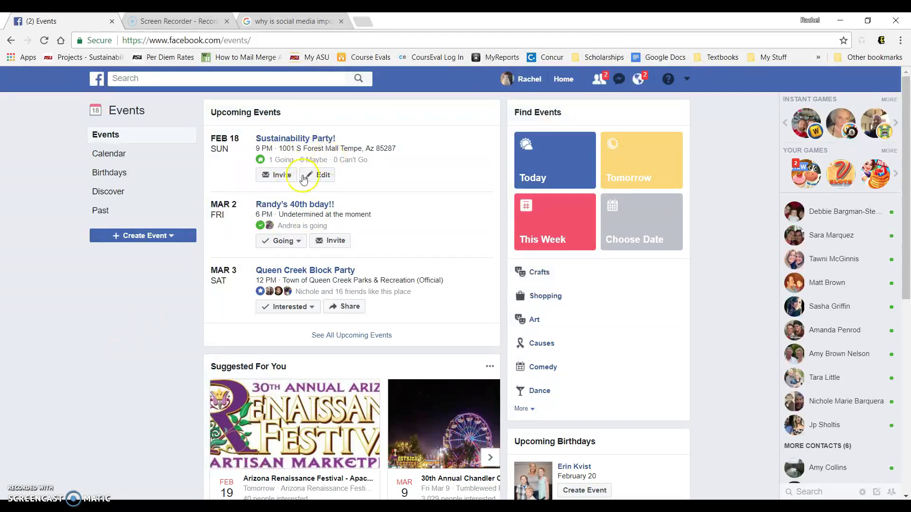